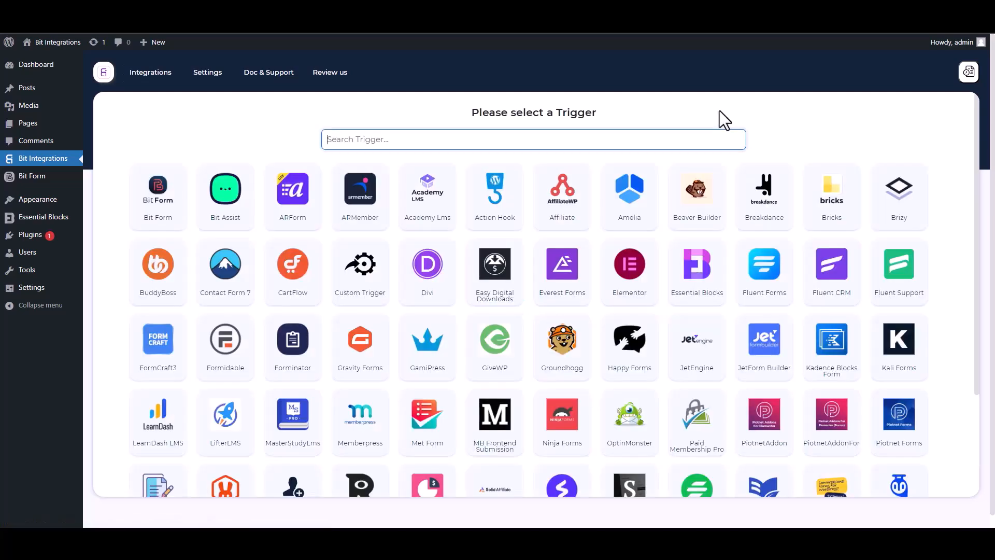
Search for 'ess', pick Essential Blocks as the trigger and start fetching its form data.
text(ess)
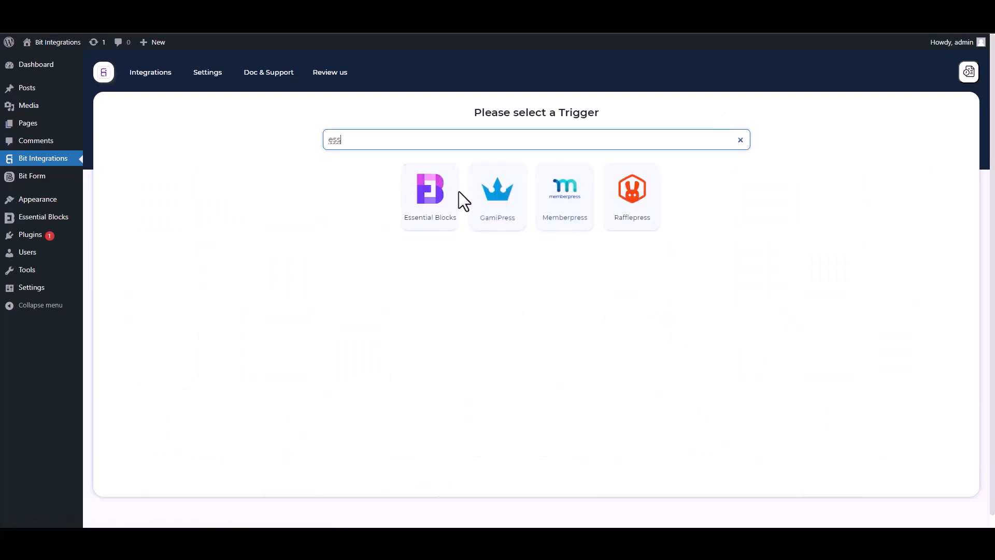
click(424, 225)
click(535, 246)
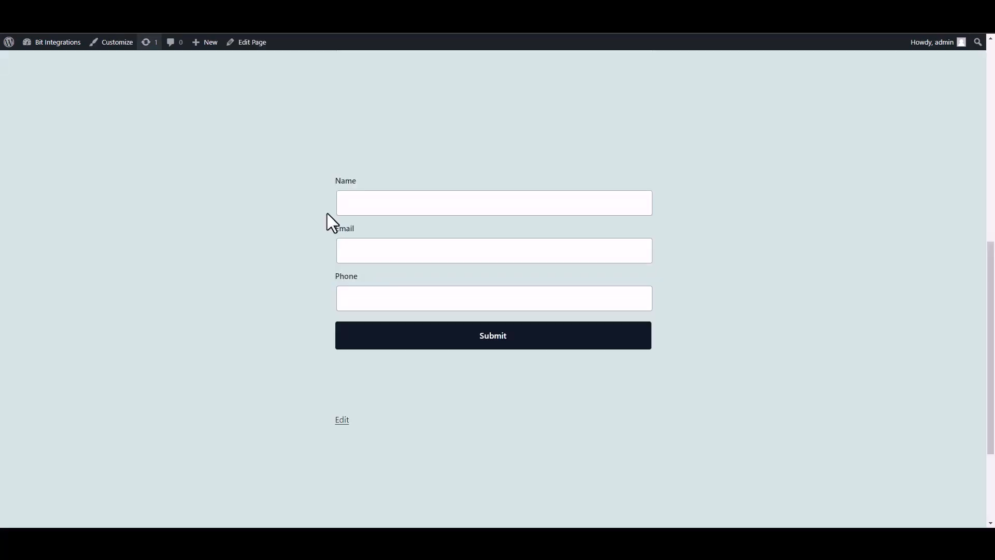
Fill the site form's Name, Email and Phone fields with test values and submit it.
click(426, 211)
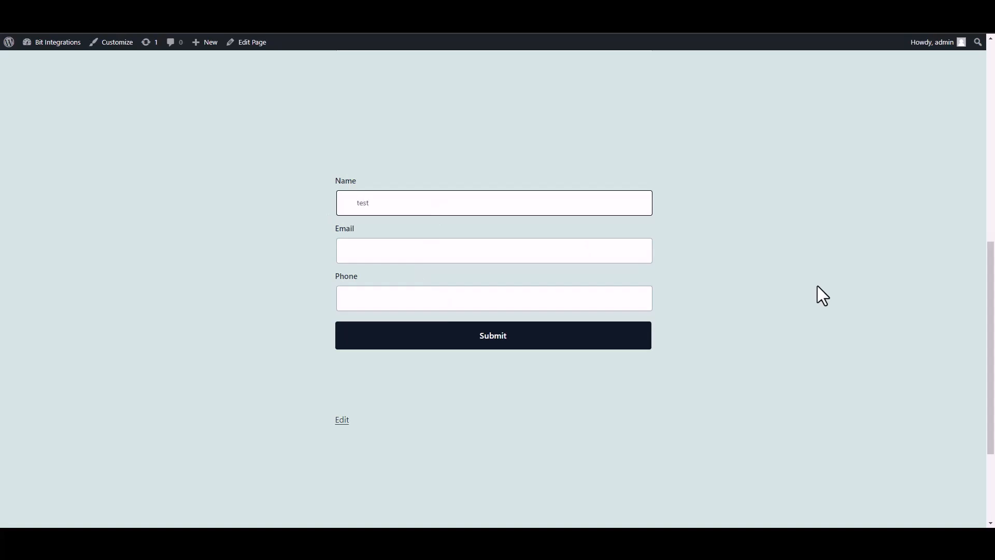
click(596, 254)
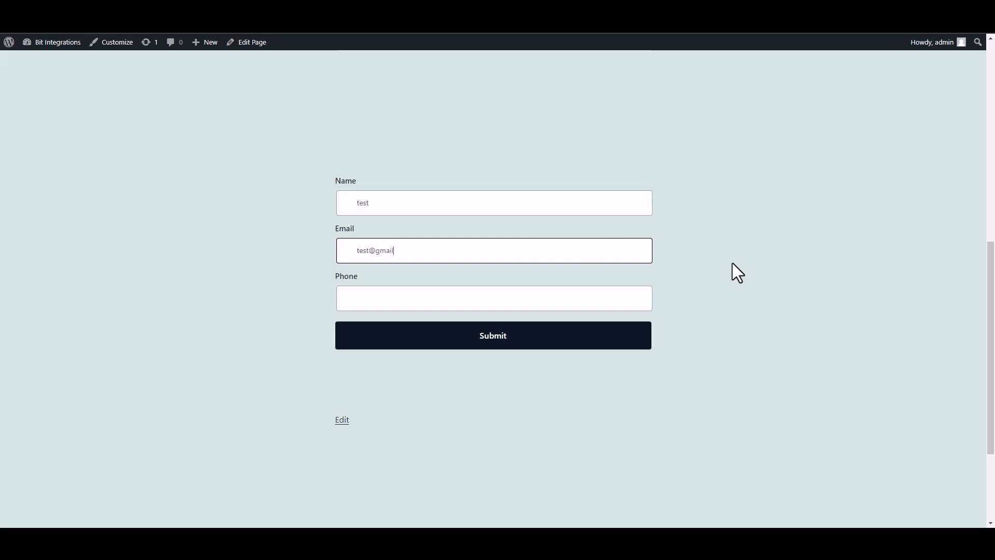
click(600, 301)
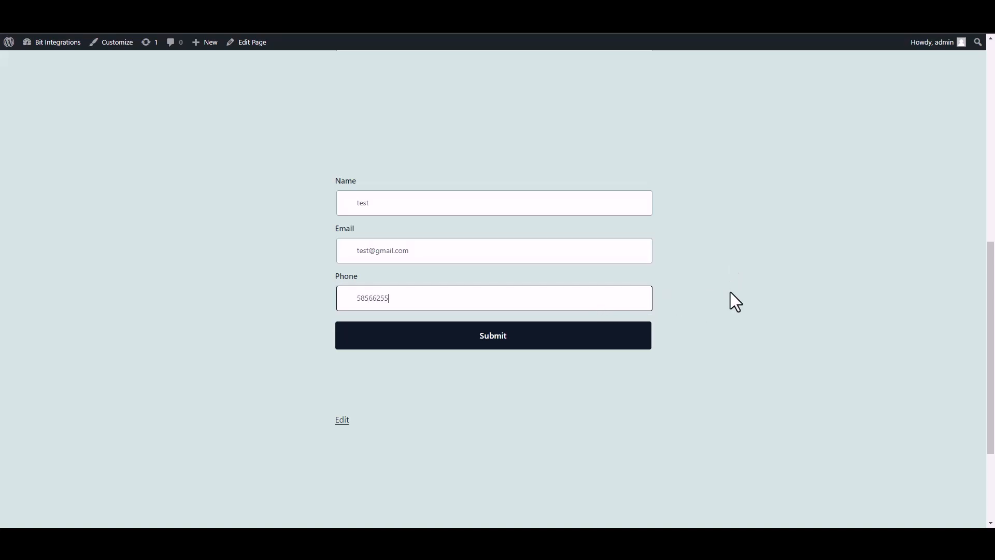
click(638, 339)
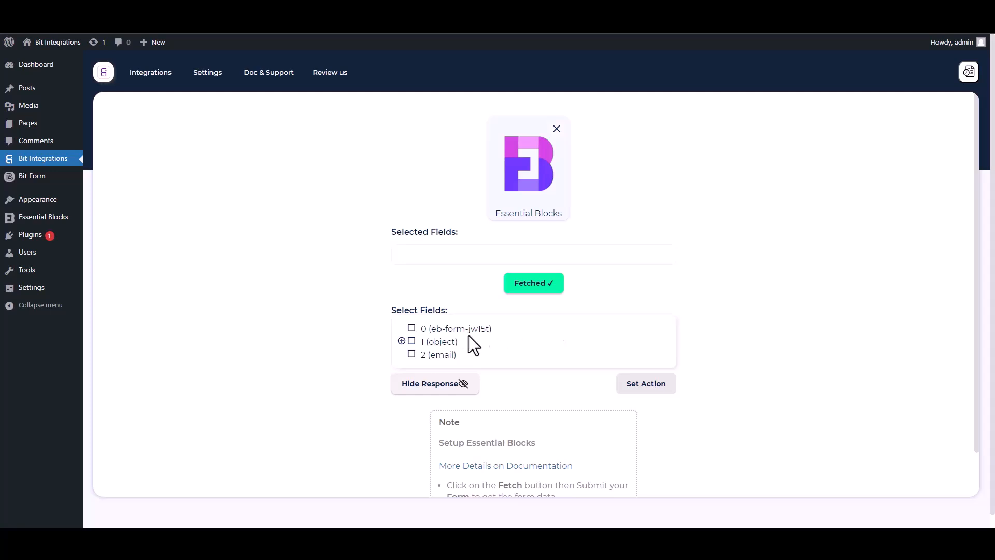
Select field 0 and the Name, Email and Phone sub-fields of field 1.
drag(493, 330, 417, 331)
click(411, 328)
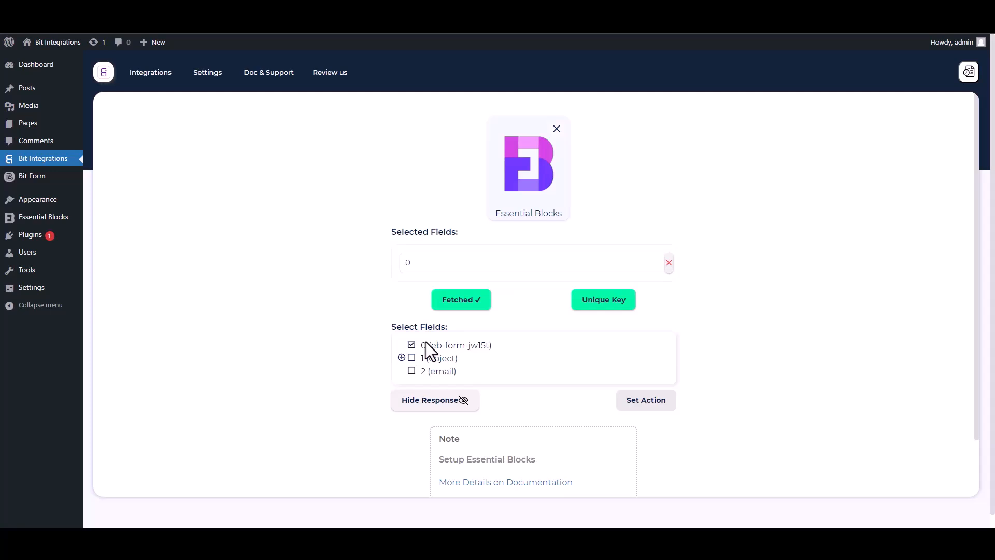
click(402, 357)
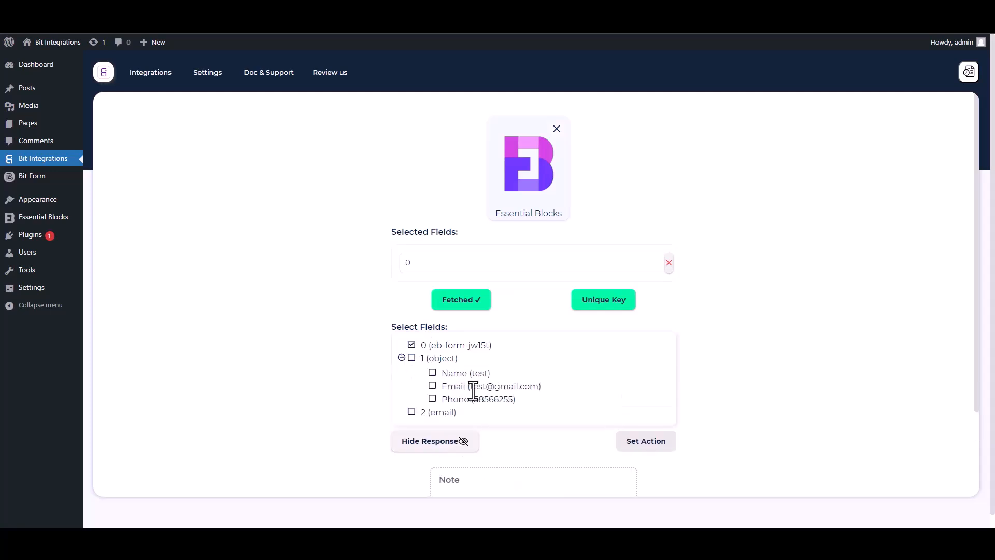
click(433, 375)
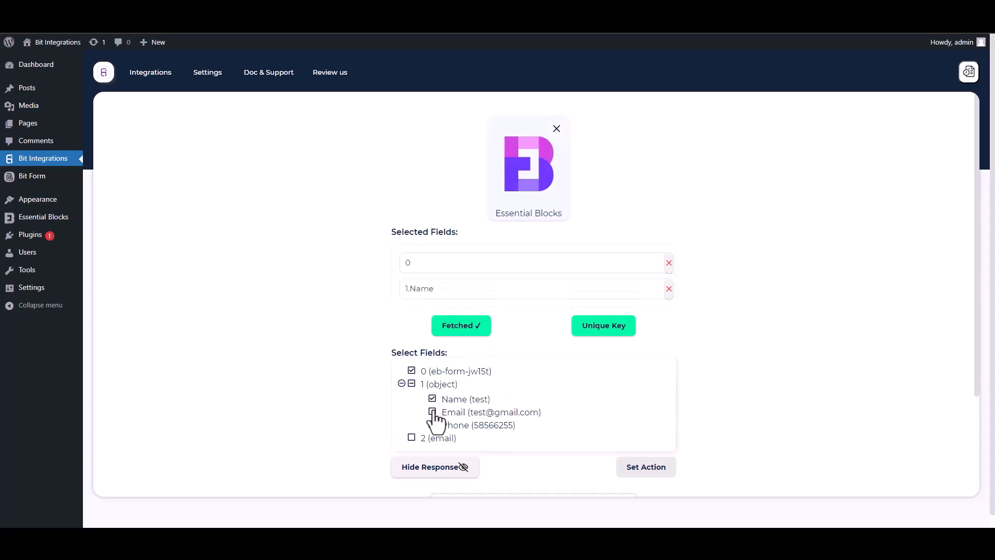
click(433, 413)
click(432, 451)
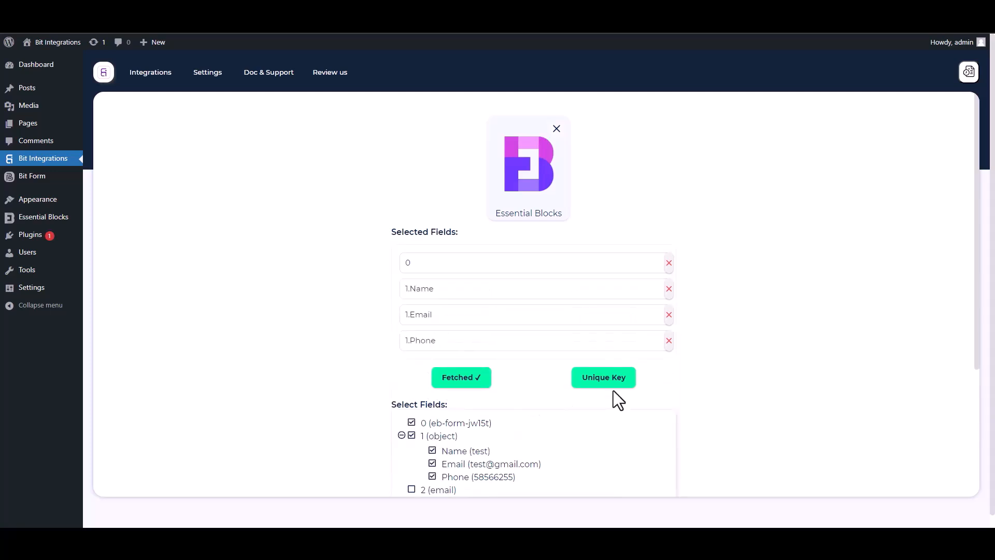
Set field 0 as the unique primary key.
drag(975, 332, 979, 403)
click(606, 280)
click(490, 284)
click(419, 310)
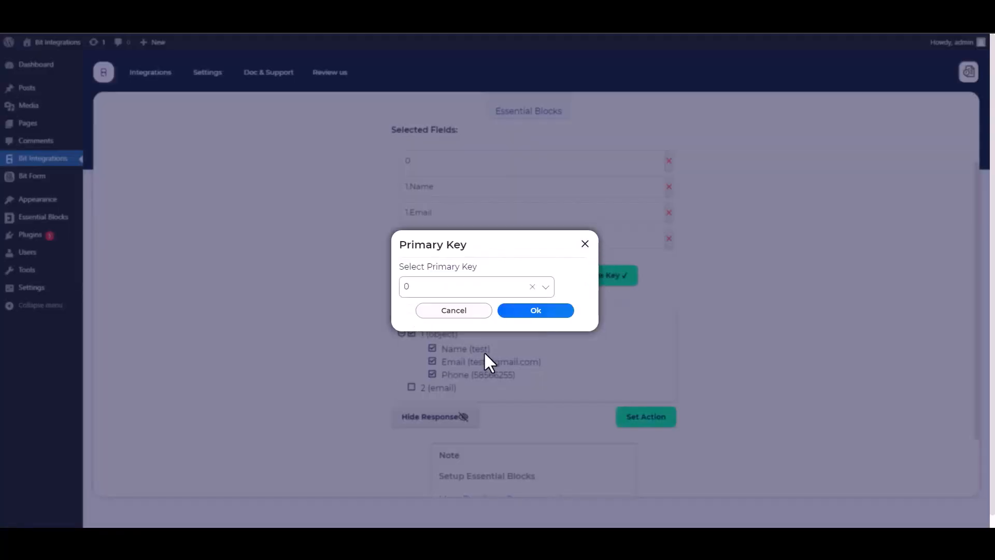
click(535, 325)
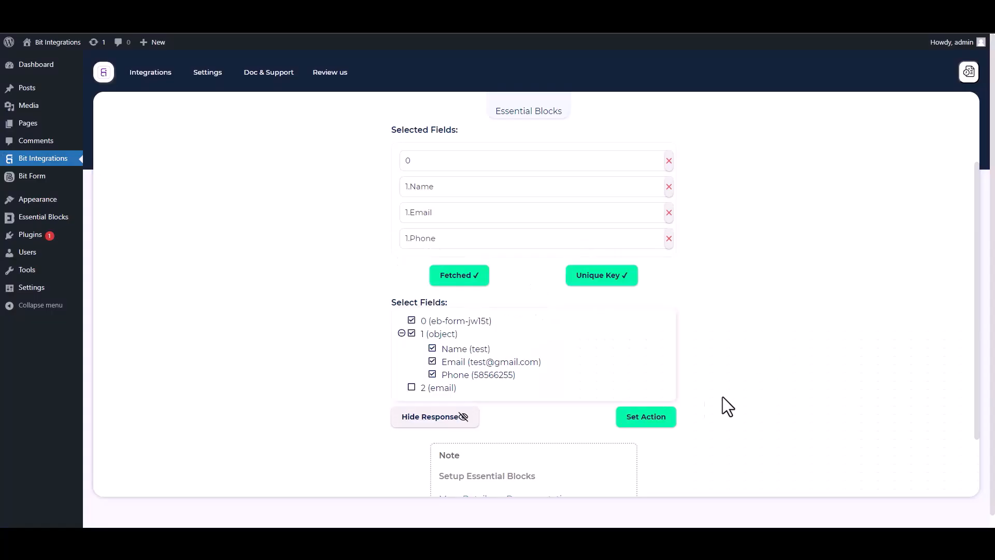
Search 'mautic', choose Mautic as the action and review its integration settings form.
click(672, 419)
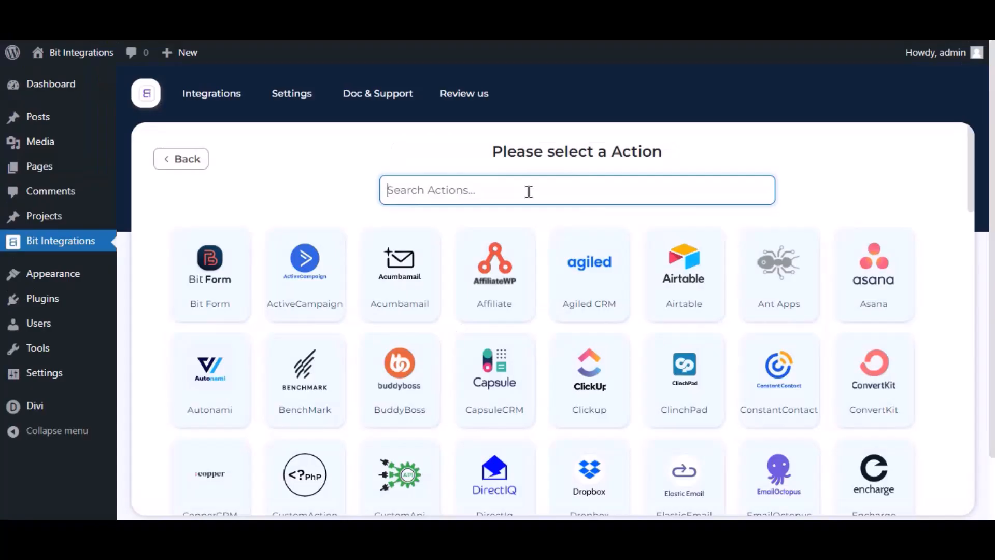
text(mautic)
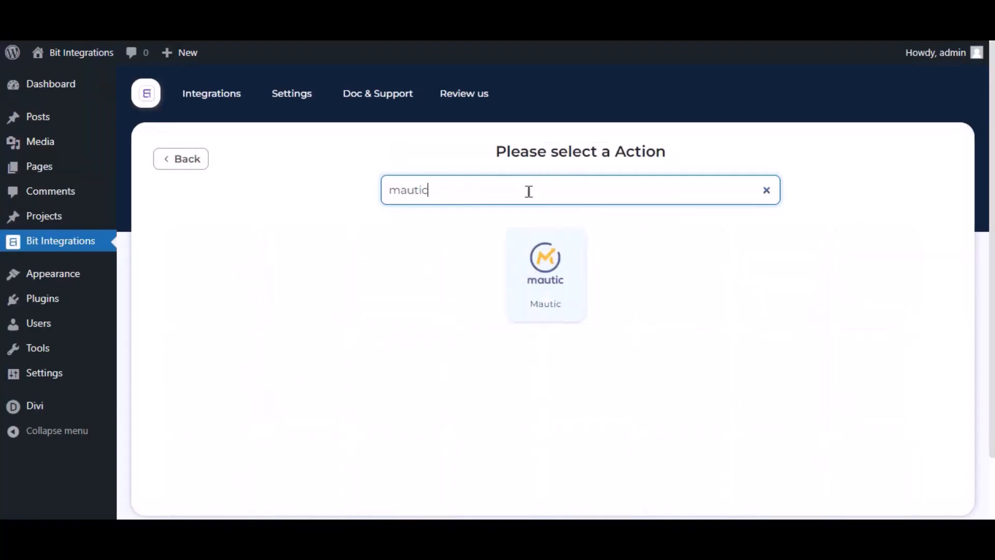
click(514, 300)
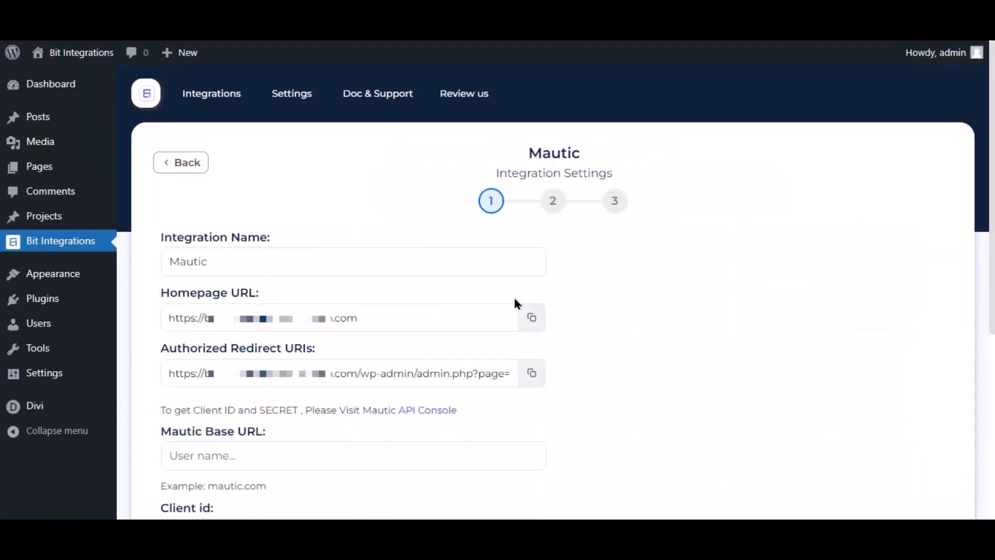
drag(232, 268, 173, 279)
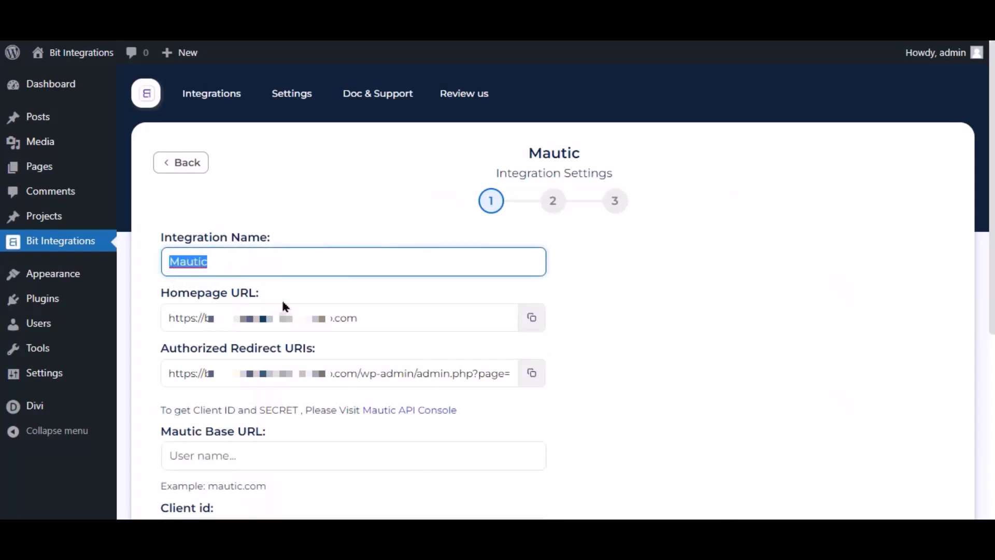
scroll(284, 306, down, 4)
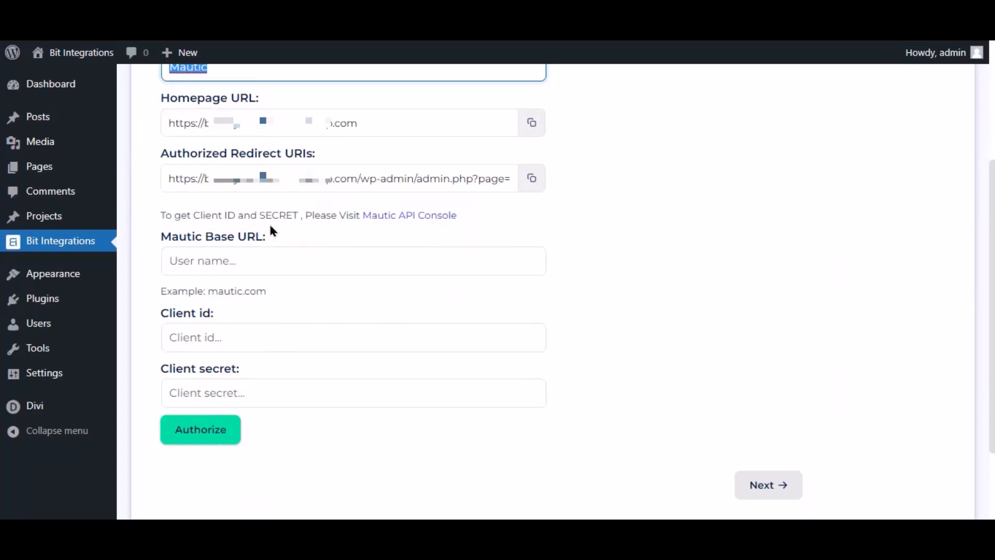
drag(157, 215, 309, 246)
click(363, 244)
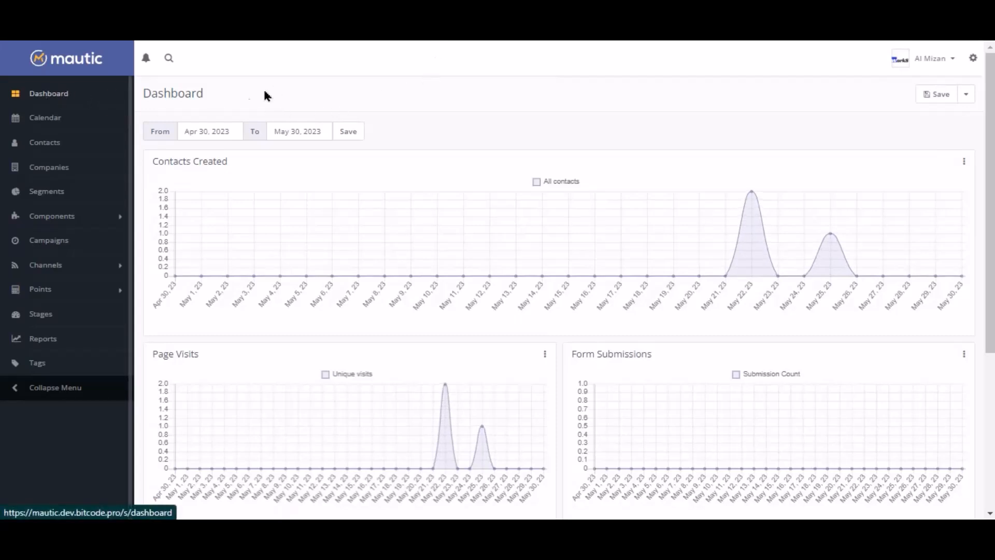
Create and save an OAuth 2 Mautic API credential 'For Bit Integrations' with the copied redirect URI.
click(973, 61)
click(912, 119)
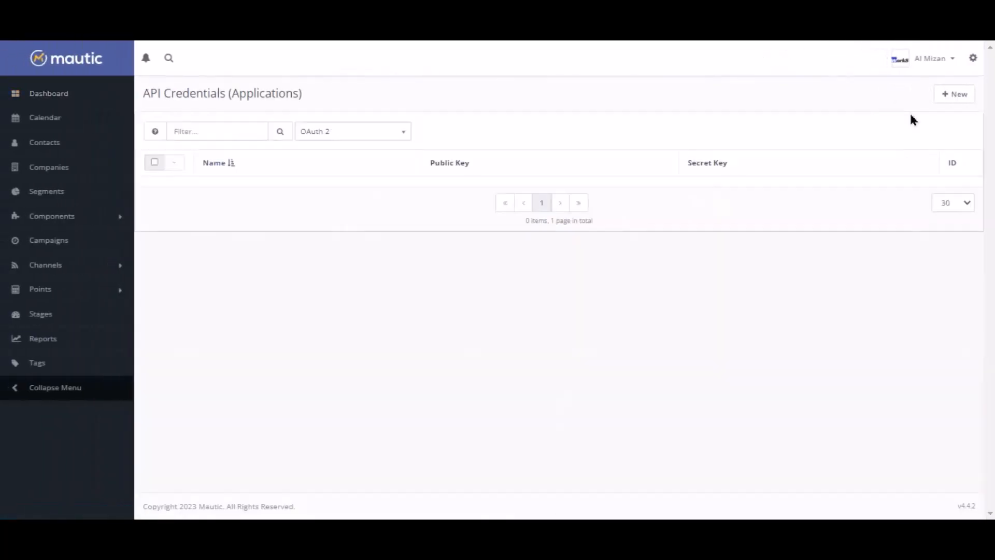
click(950, 96)
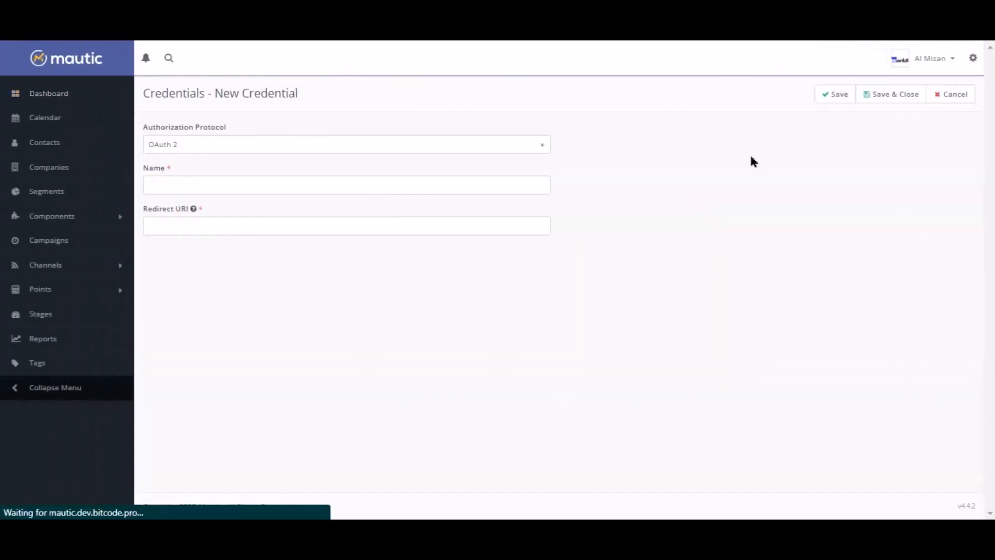
click(182, 147)
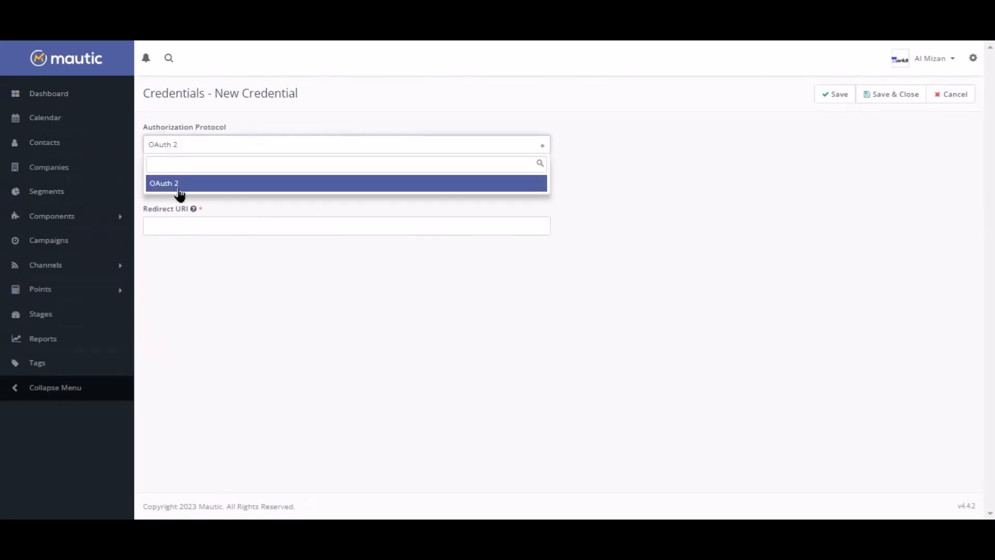
click(179, 187)
click(190, 184)
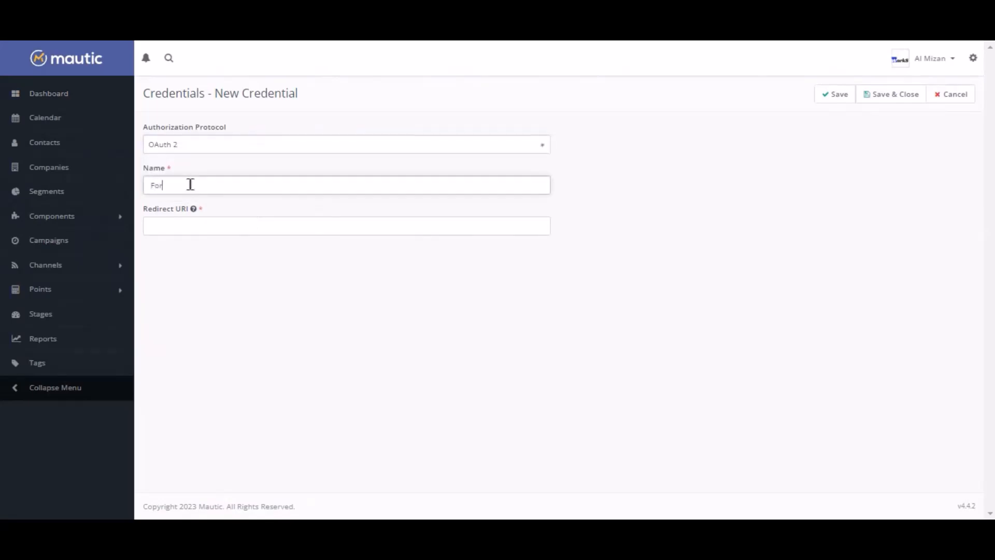
text(For Bit Integrations)
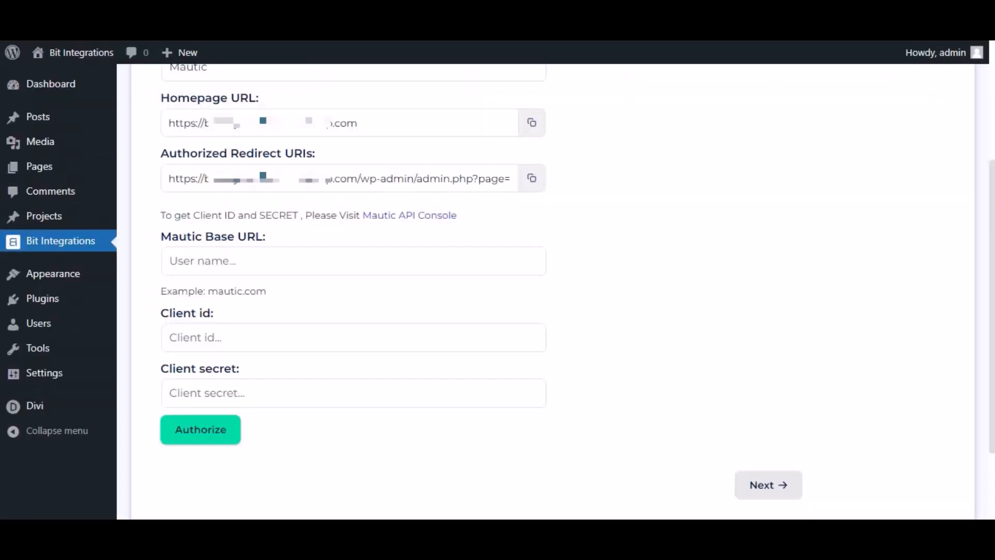
click(534, 182)
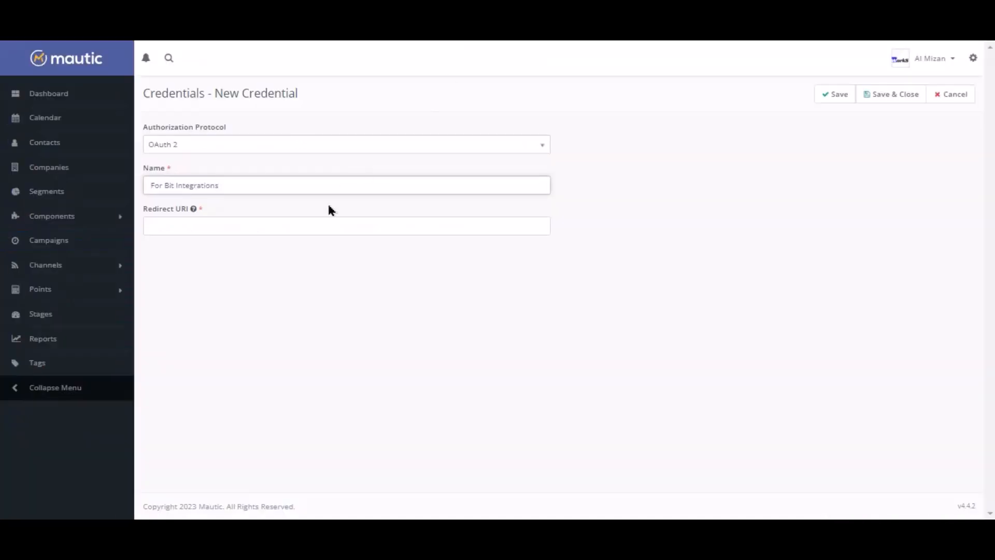
click(314, 226)
key(ctrl+v)
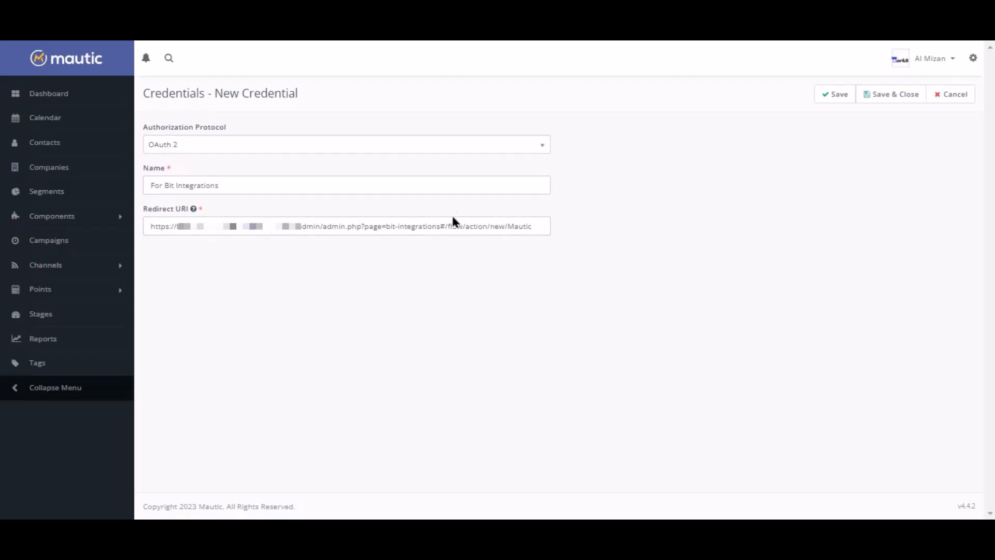
click(838, 96)
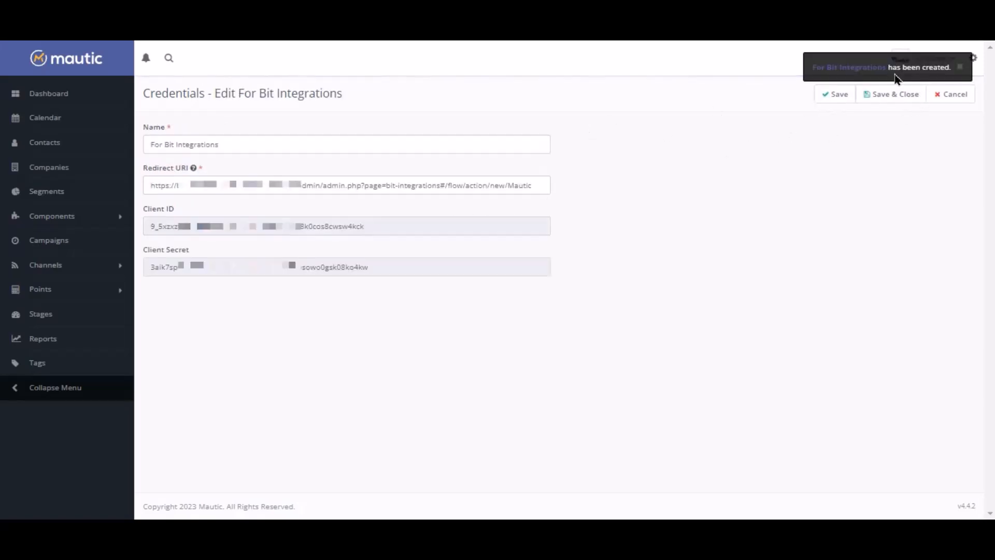
Paste the credential's Client ID and Client Secret into the Bit Integrations connection form.
double_click(323, 229)
right_click(322, 230)
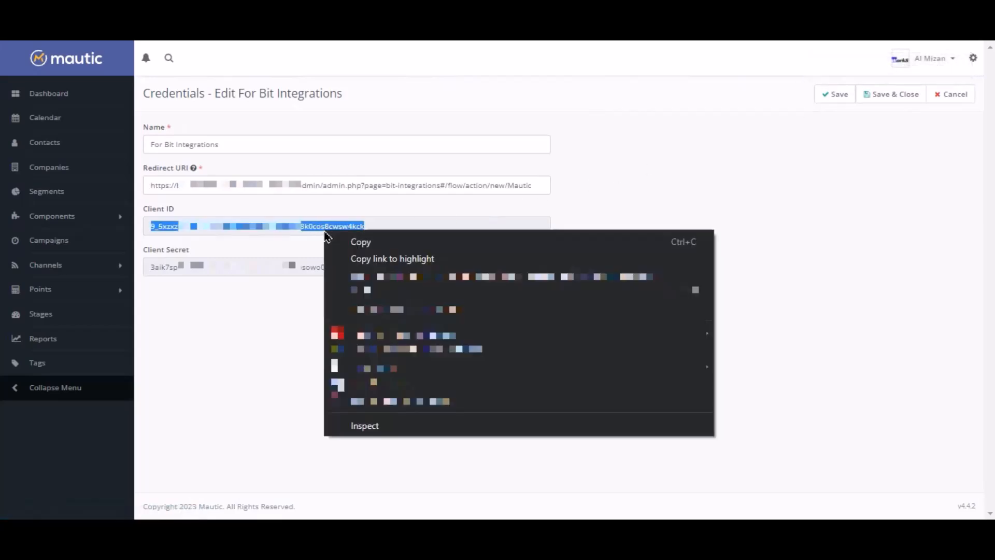
click(372, 246)
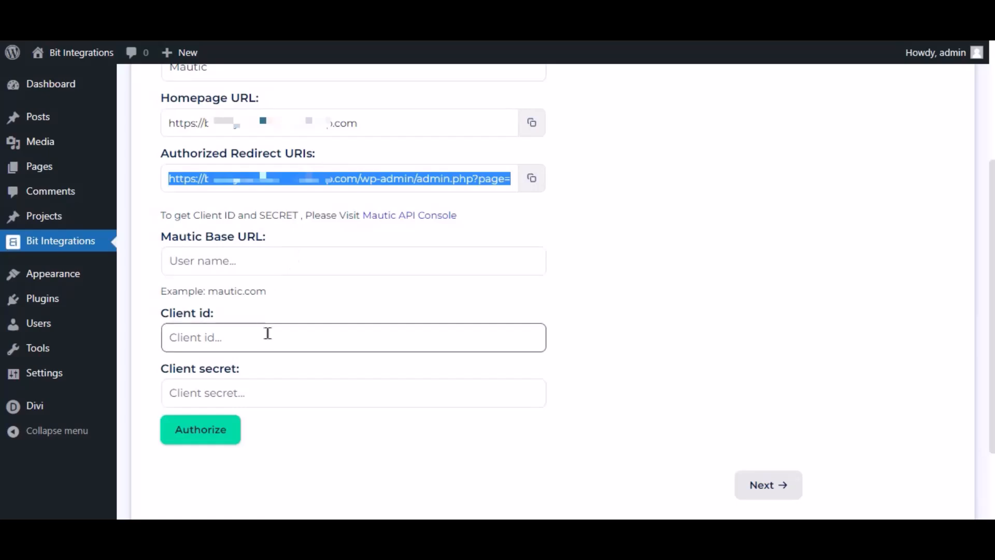
click(268, 326)
key(ctrl+v)
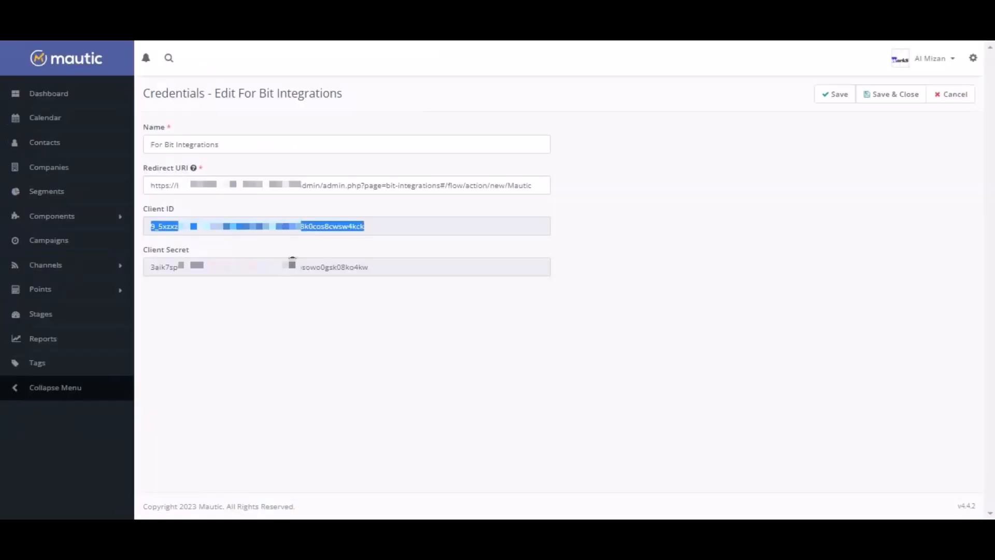
click(285, 265)
double_click(290, 268)
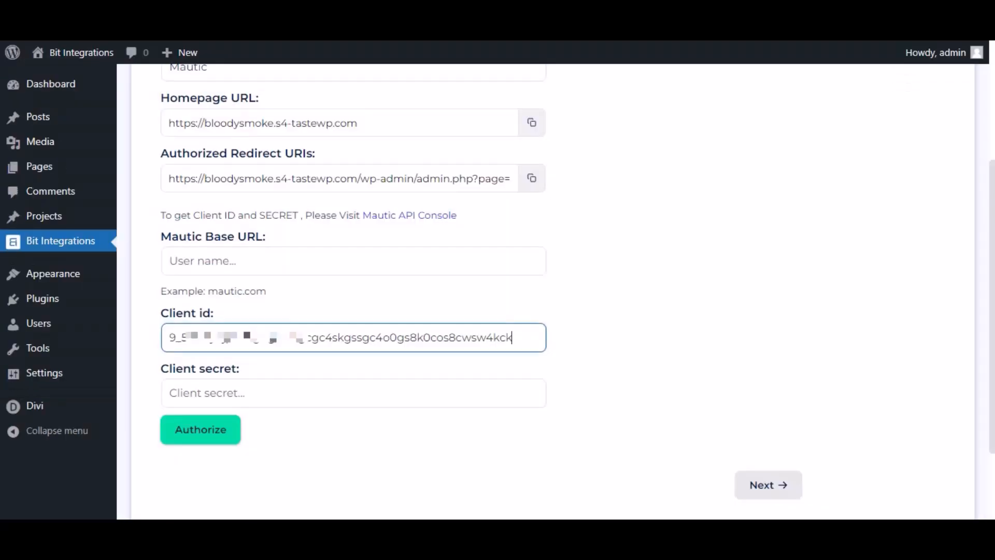
click(222, 398)
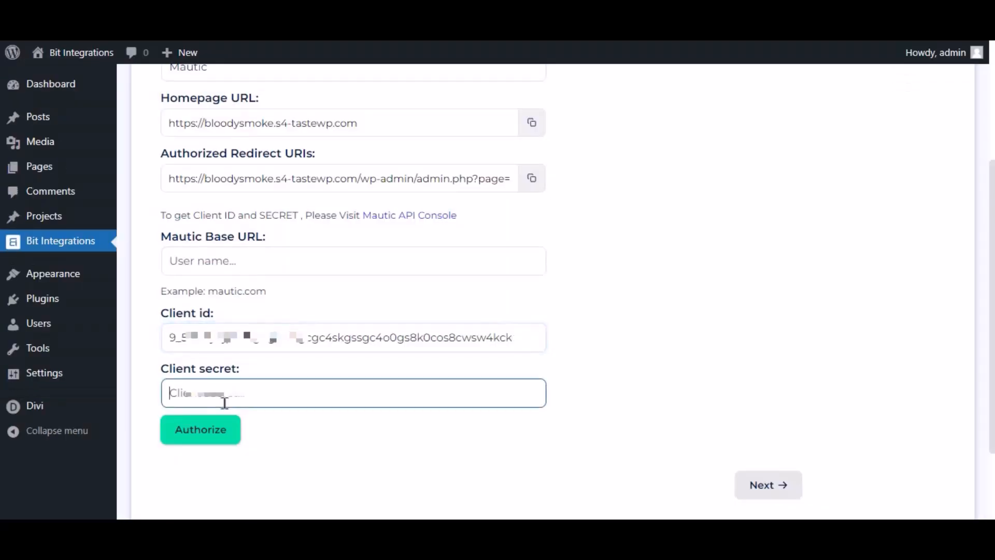
key(ctrl+v)
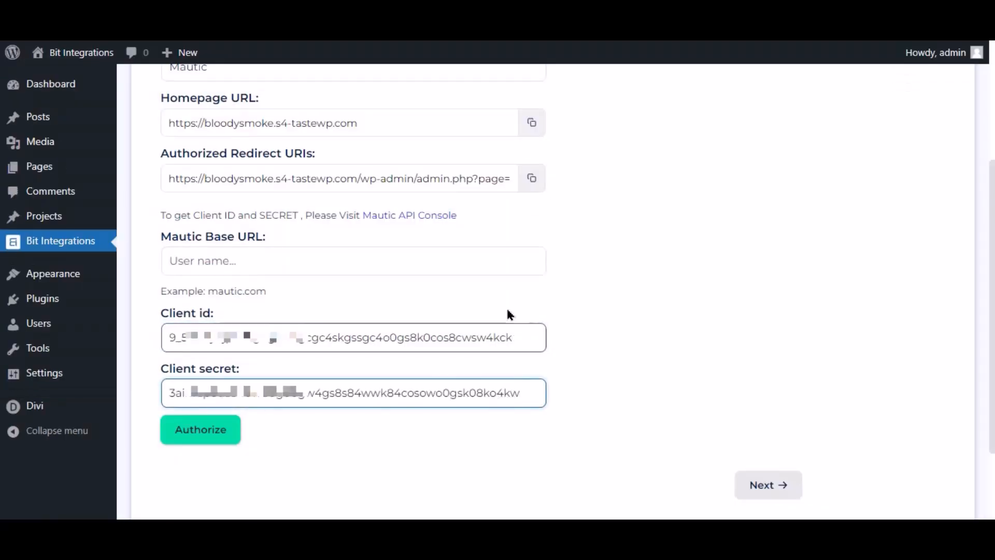
Paste the Mautic site address into the Mautic Base URL field.
click(243, 266)
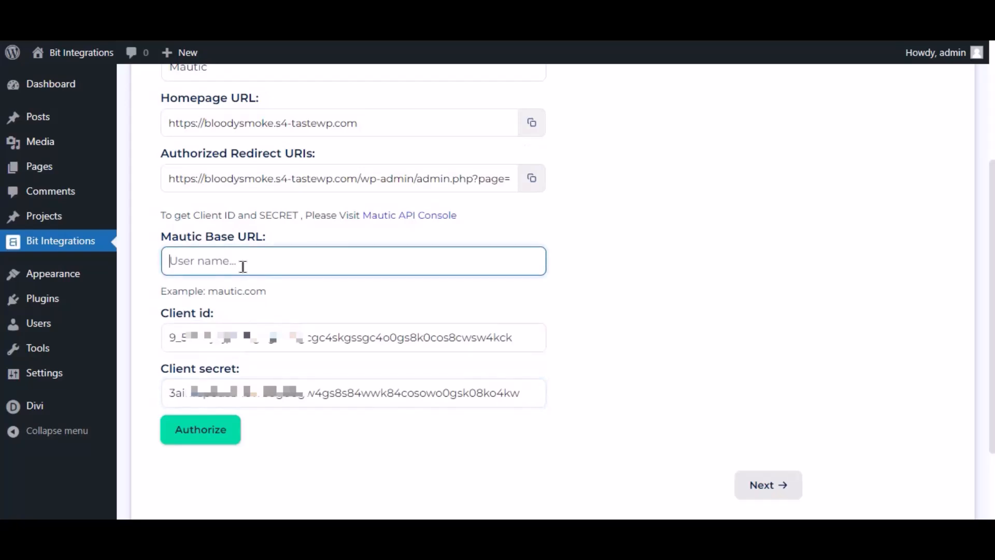
key(ctrl+v)
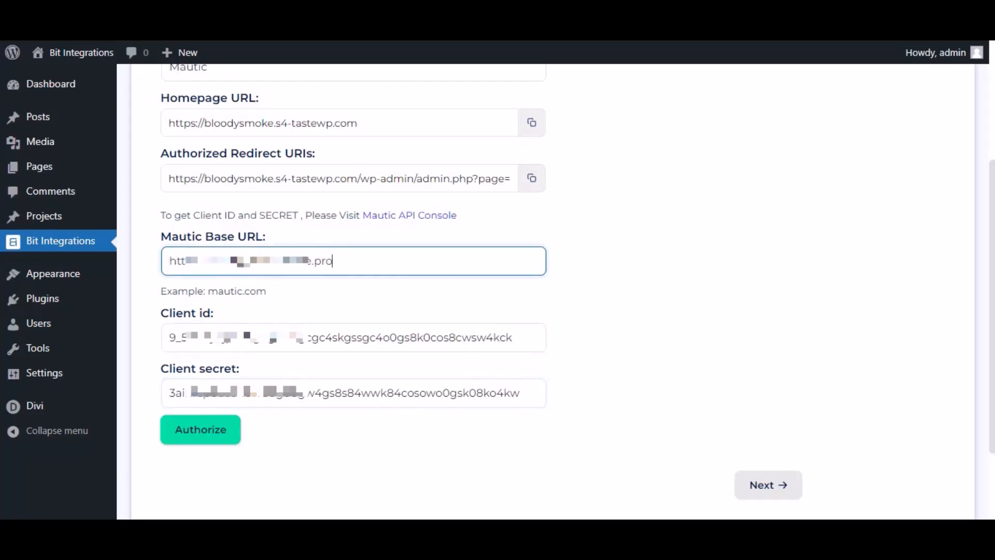
drag(350, 255, 150, 266)
click(282, 288)
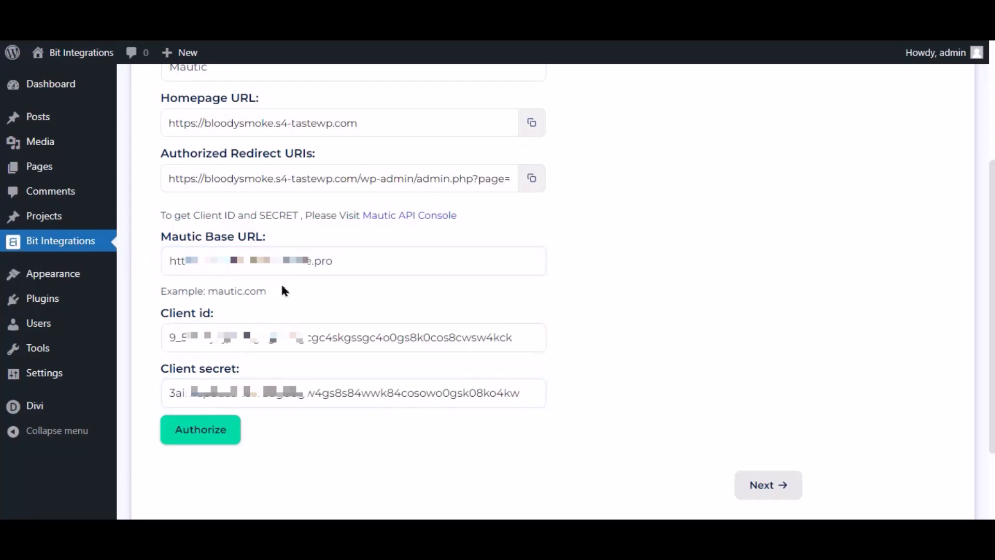
Authorize Bit Integrations with Mautic via login and Accept, then continue to Map Fields.
click(200, 436)
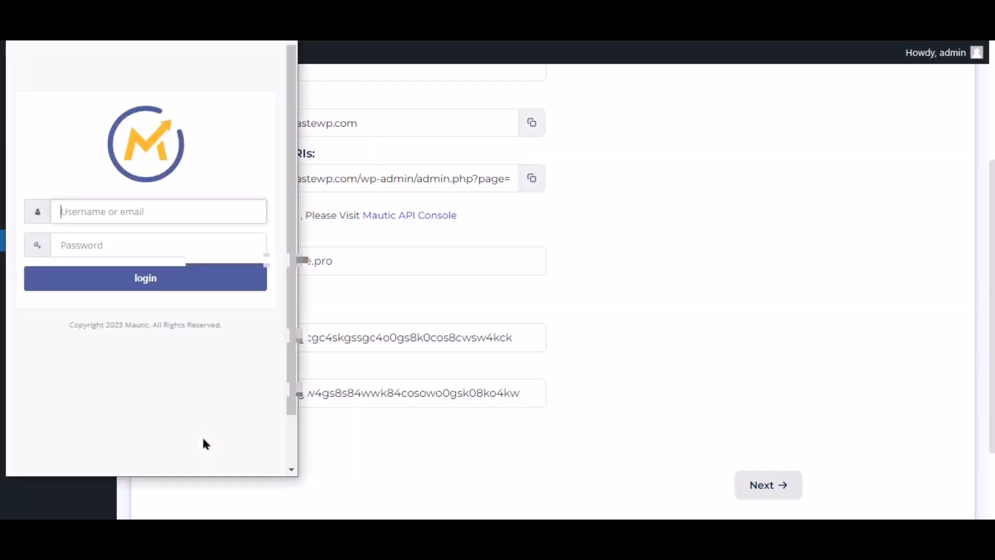
click(178, 290)
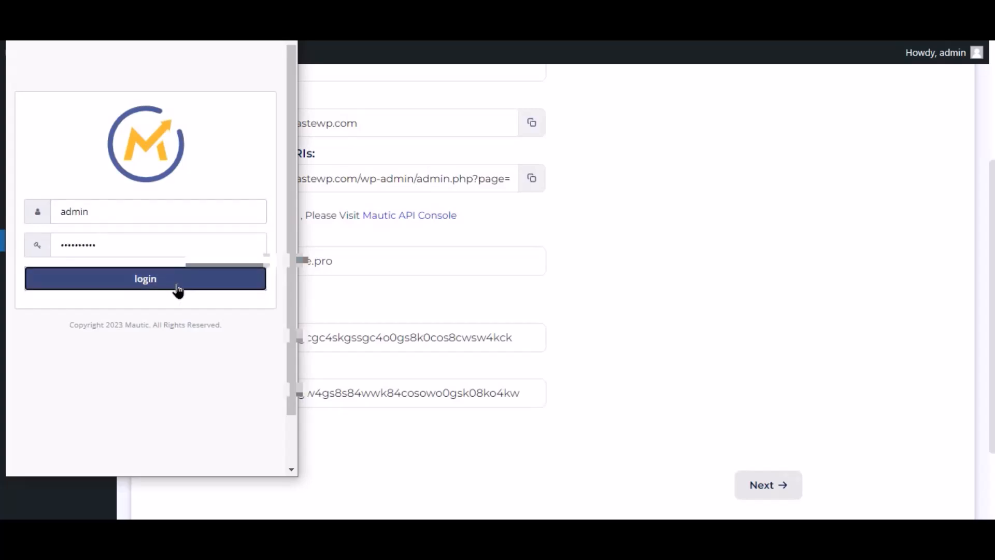
click(130, 245)
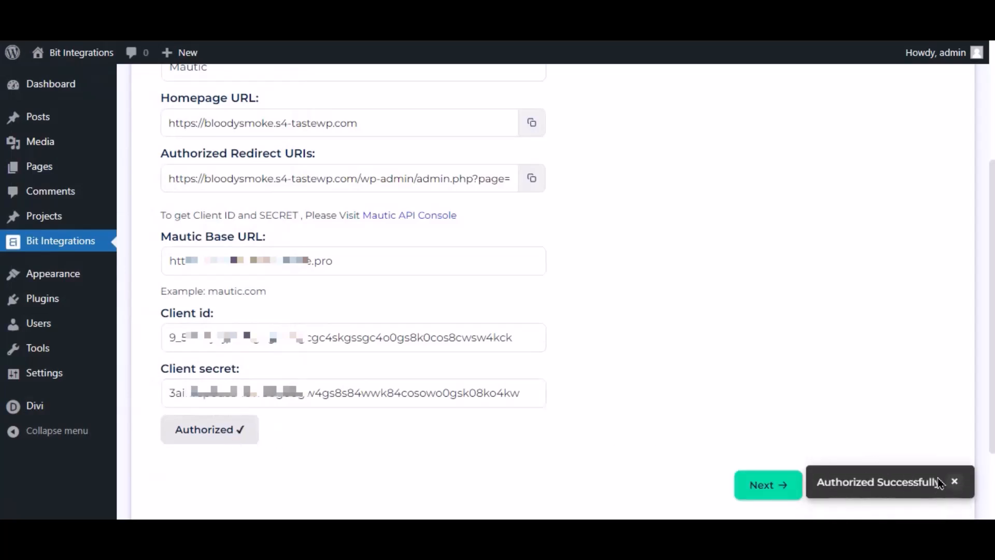
click(767, 486)
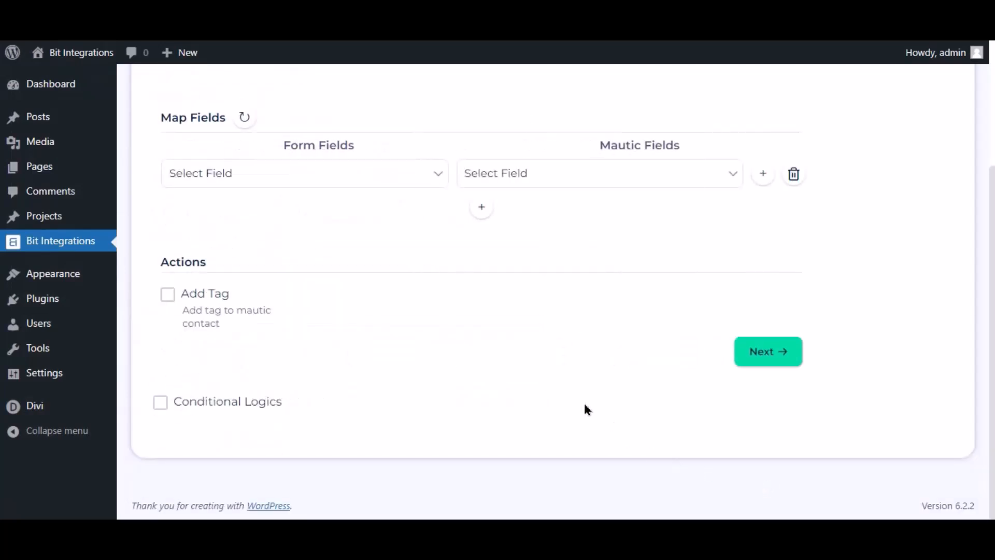
Map Mautic's Email field to the form's Email Address.
scroll(570, 404, up, 3)
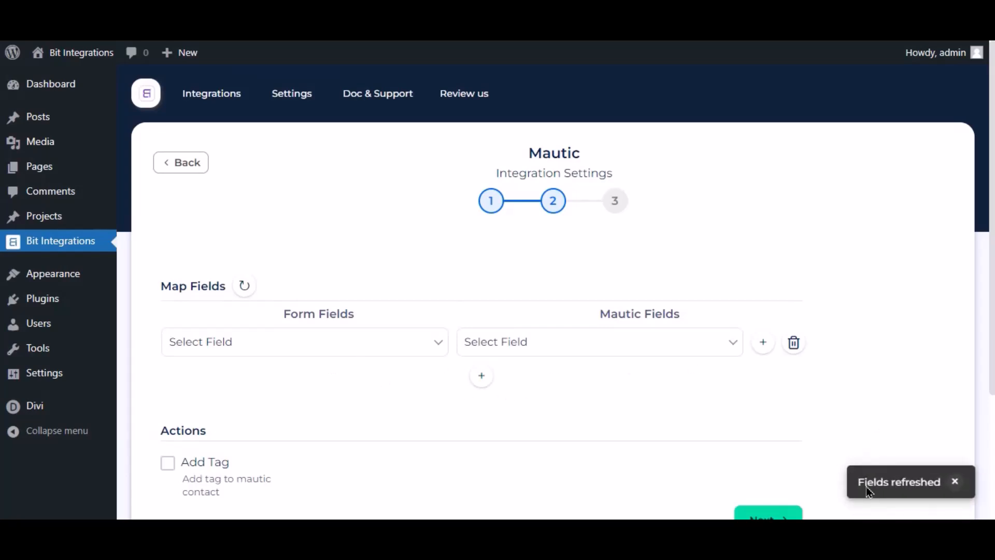
click(507, 341)
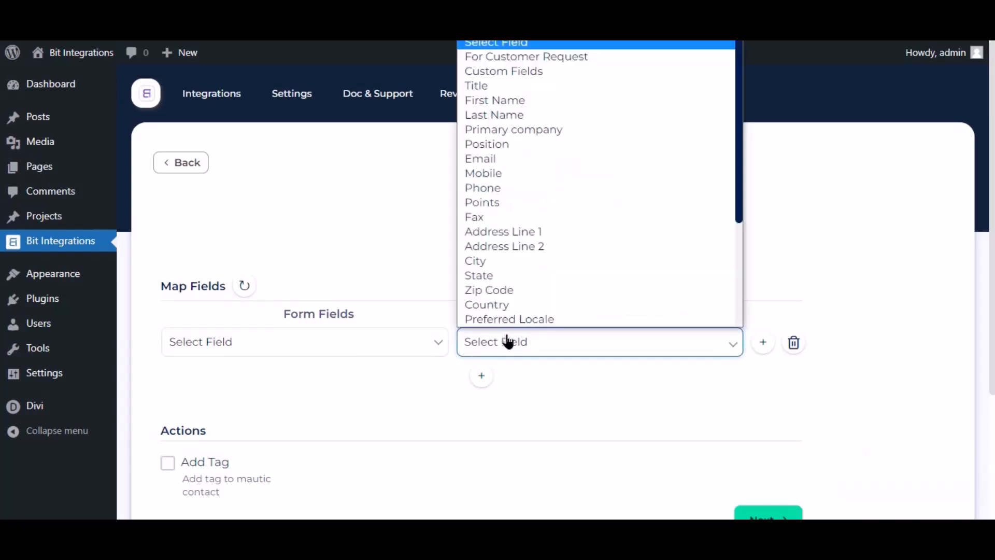
click(496, 162)
click(422, 343)
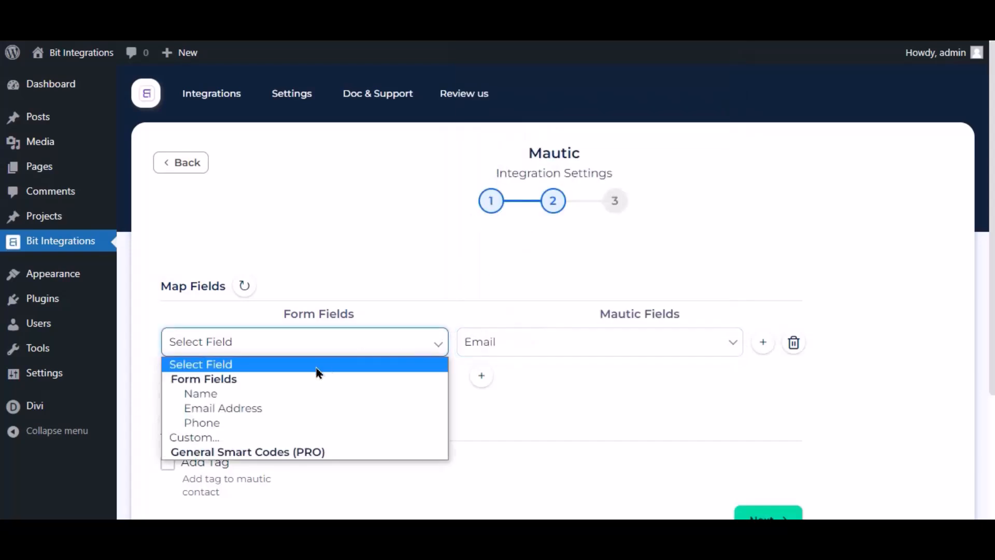
click(244, 406)
Add a second row mapping Mautic's First Name to the form's Name.
click(481, 376)
click(514, 379)
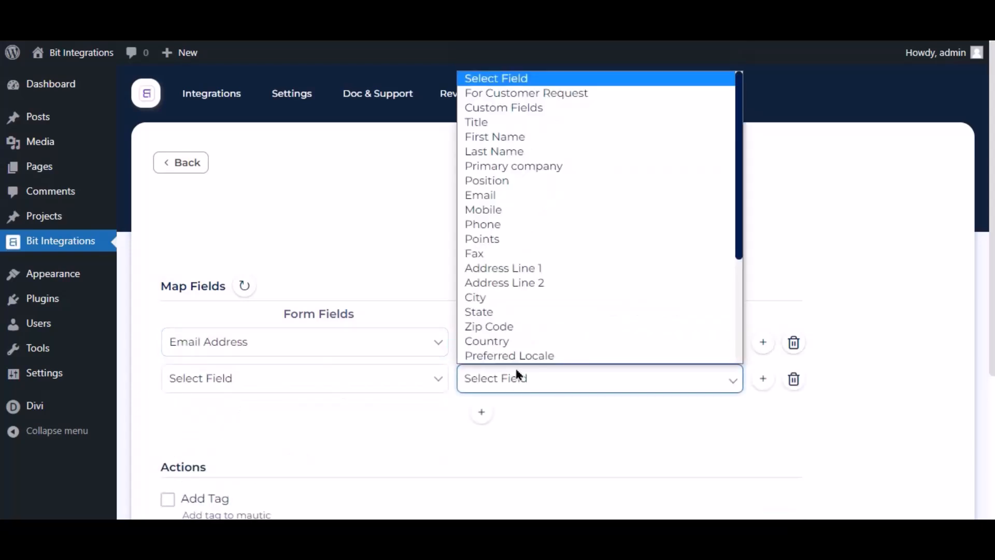
click(487, 137)
click(407, 384)
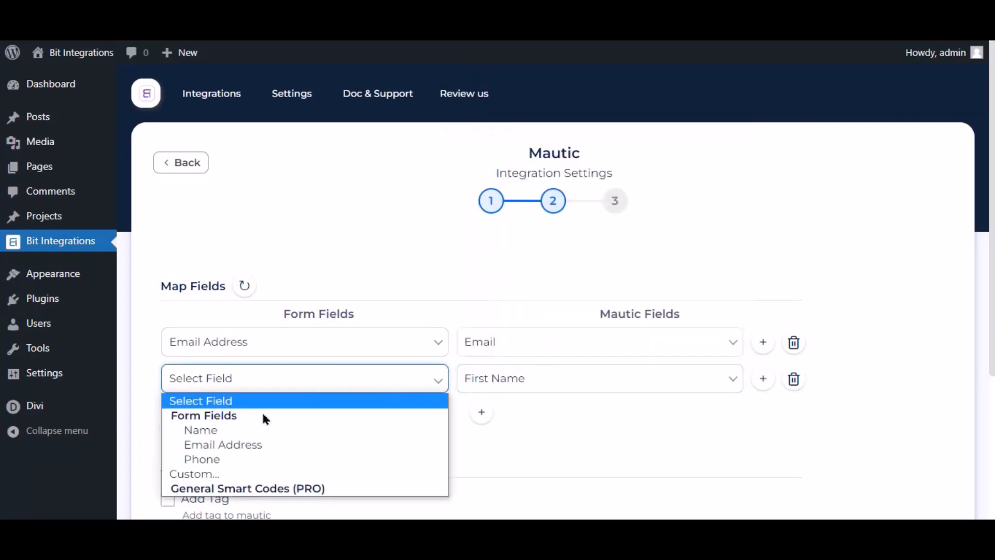
click(226, 431)
scroll(538, 322, down, 4)
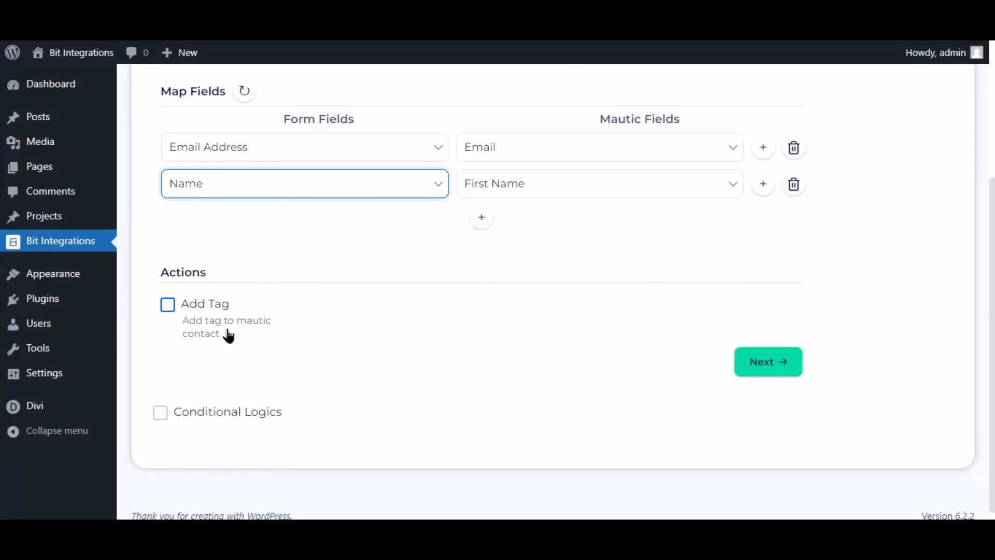
Leave Conditional Logics unticked and proceed to the 'Successfully Integrated' final step.
click(160, 413)
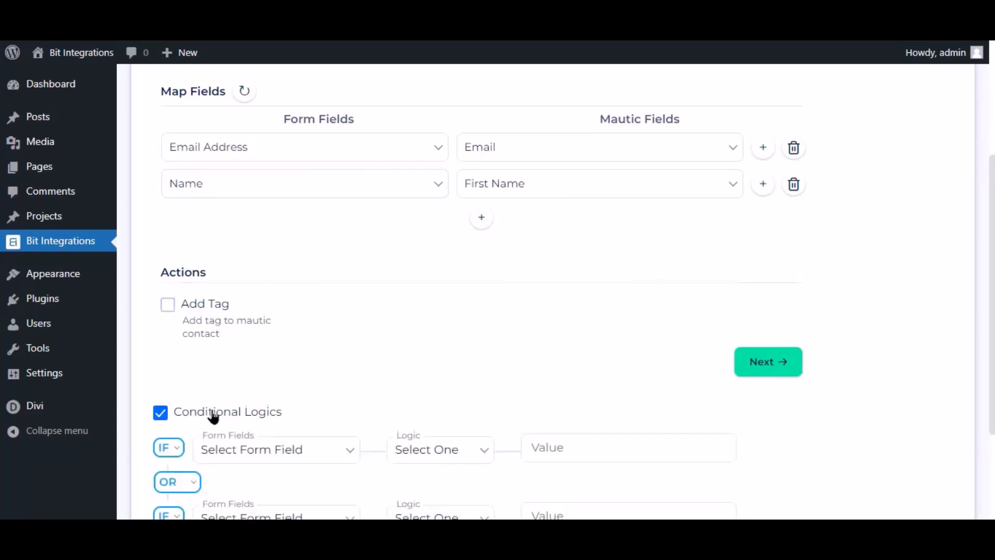
scroll(216, 413, down, 3)
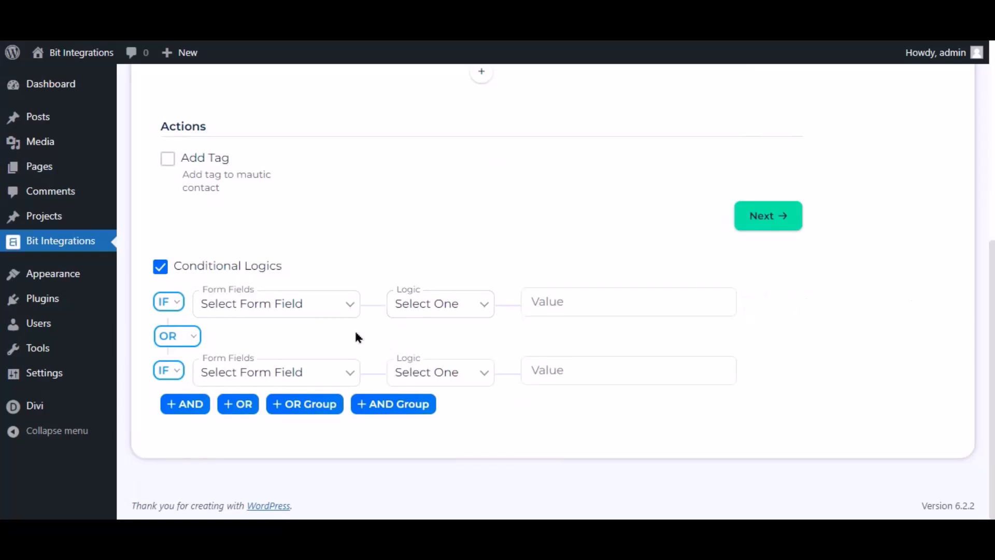
click(162, 267)
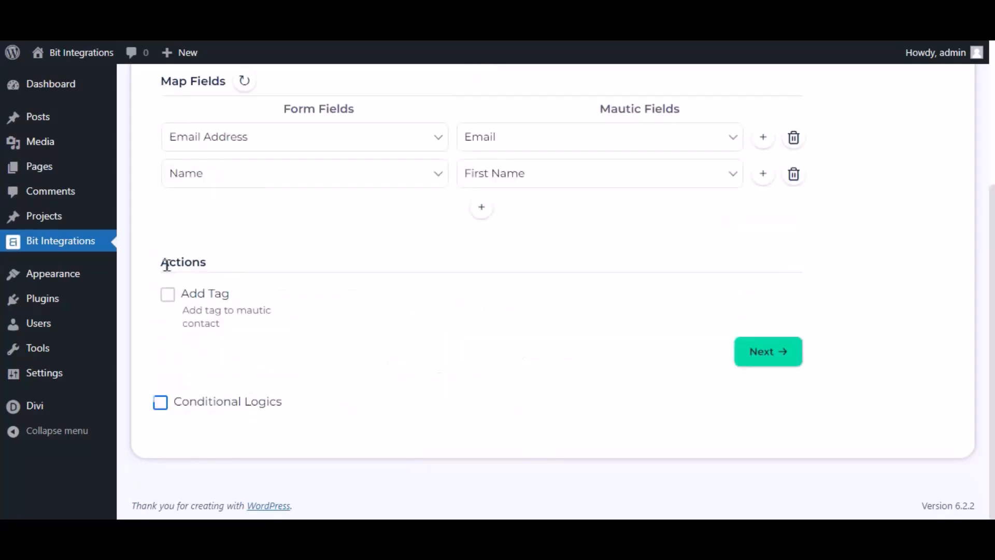
click(757, 352)
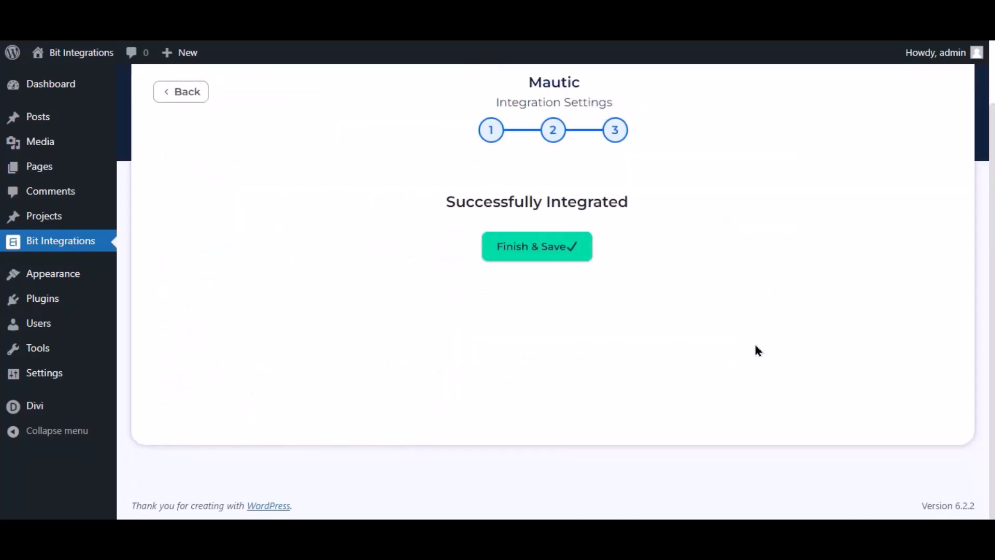
Finish and save the integration, then submit the site form with a test e-mail and phone number.
click(553, 248)
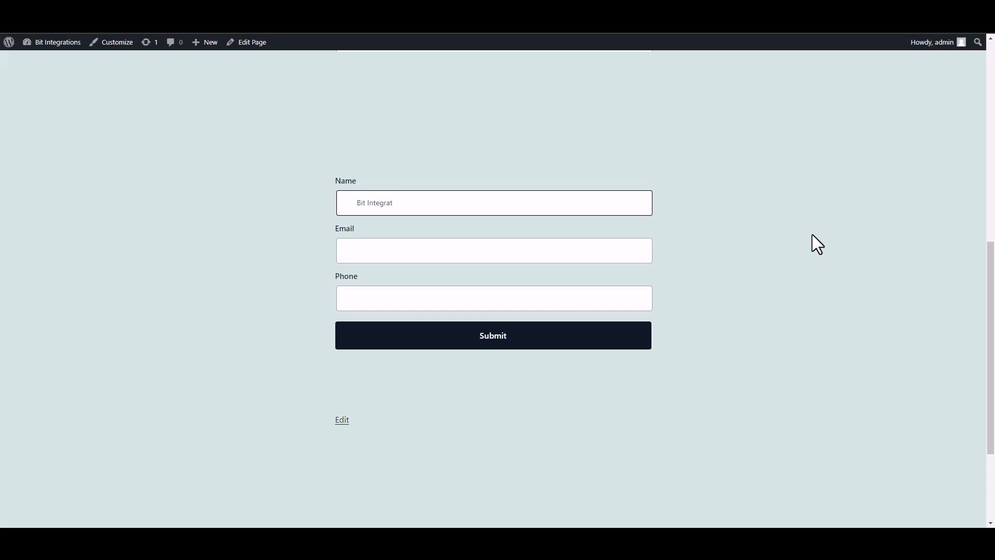
click(569, 254)
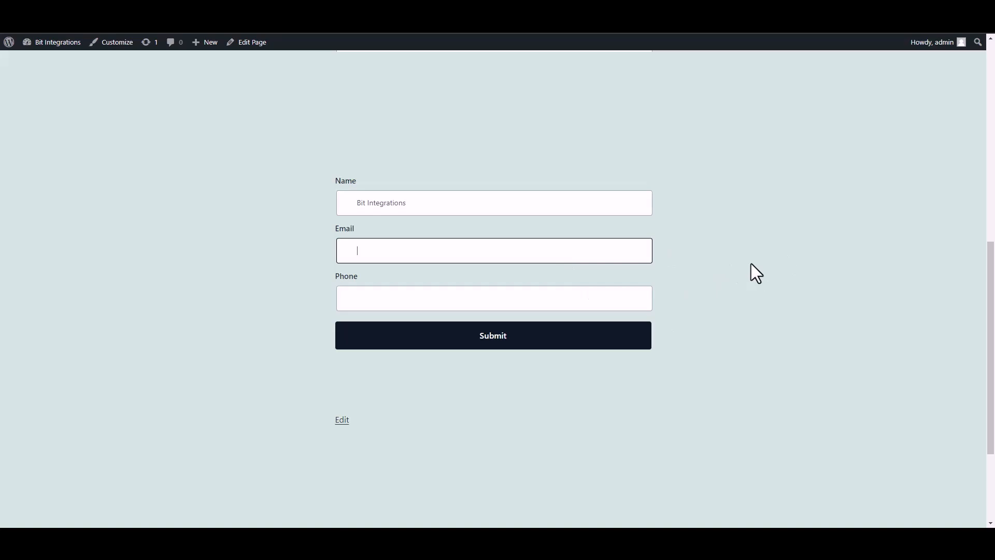
click(617, 303)
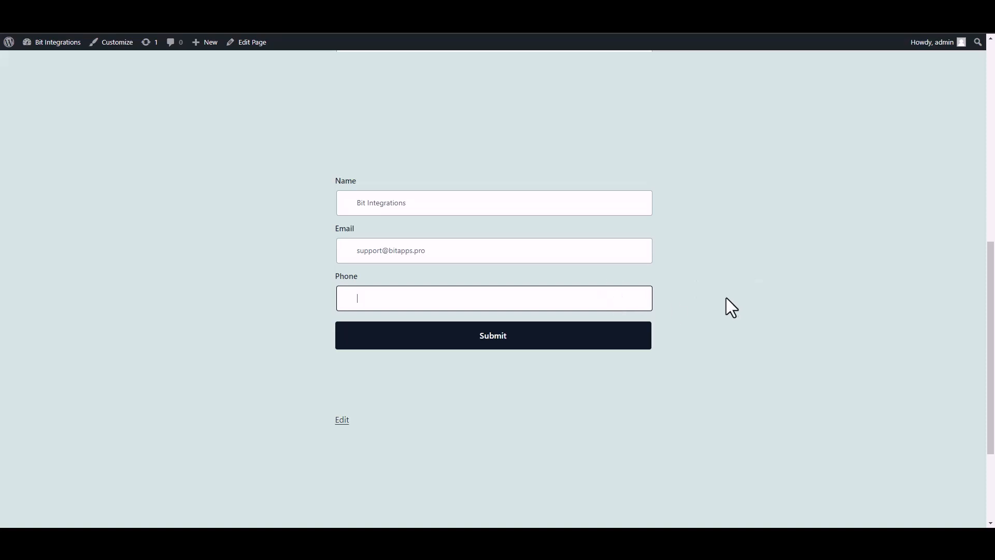
text(444555666)
click(628, 342)
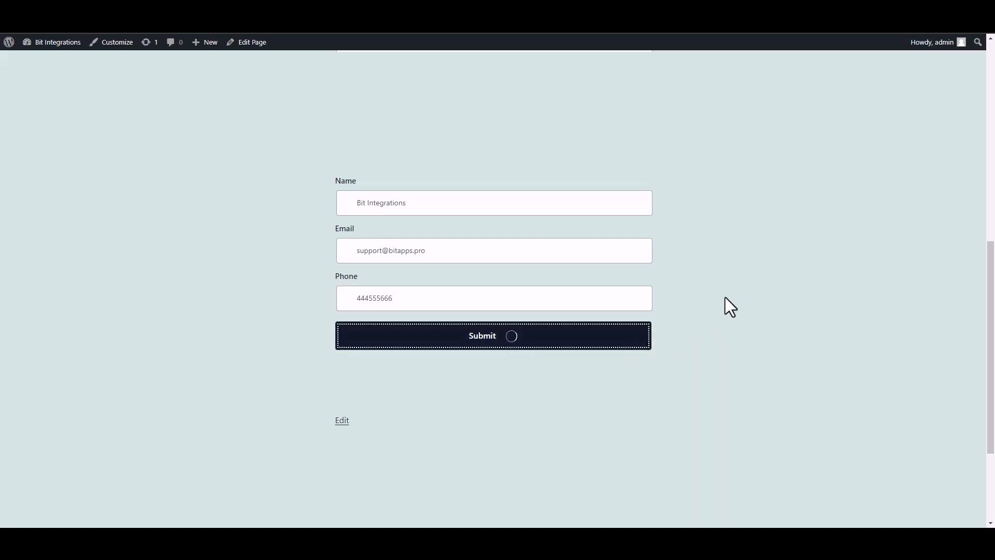
Confirm the form's success message and open the Mautic contacts list.
drag(324, 386, 555, 393)
click(709, 393)
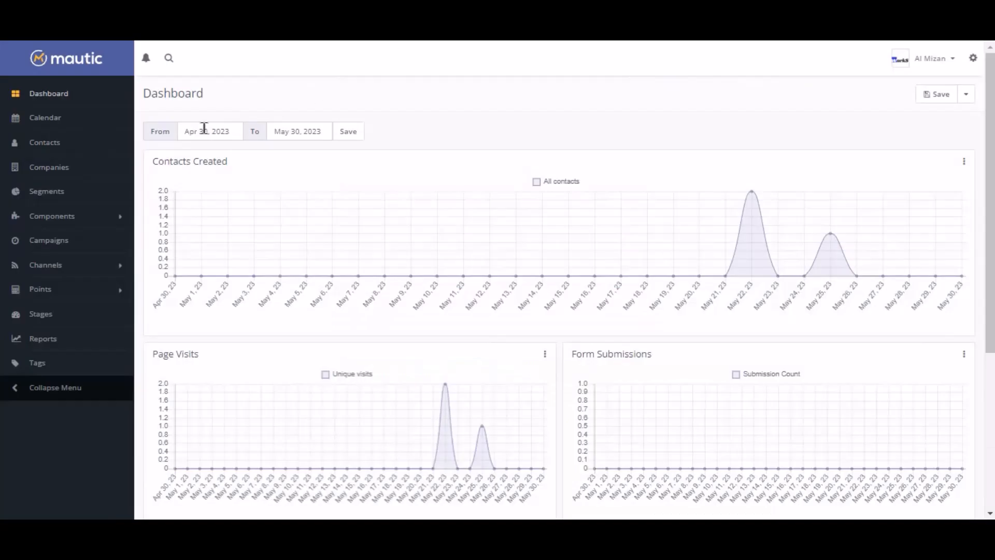
click(34, 149)
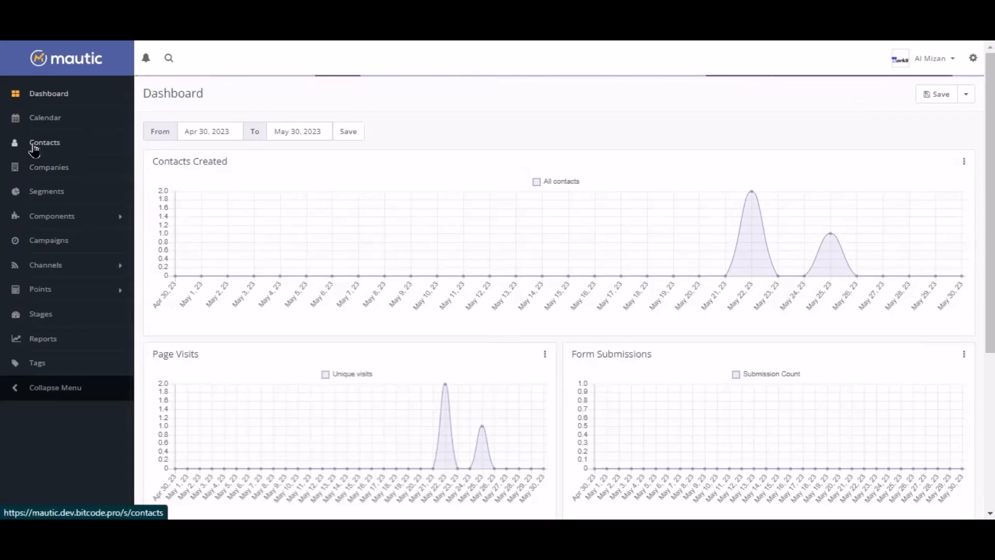